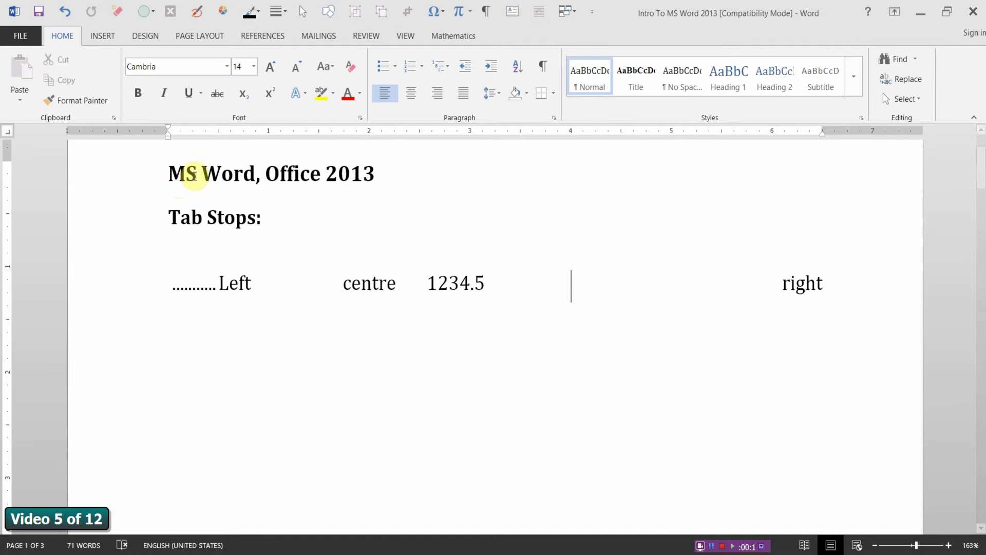
Try the default tab spacing on the blank line under the "Tab Stops:" heading and undo the inserted tabs
scroll(266, 194, "up", 2)
scroll(269, 196, "down", 4)
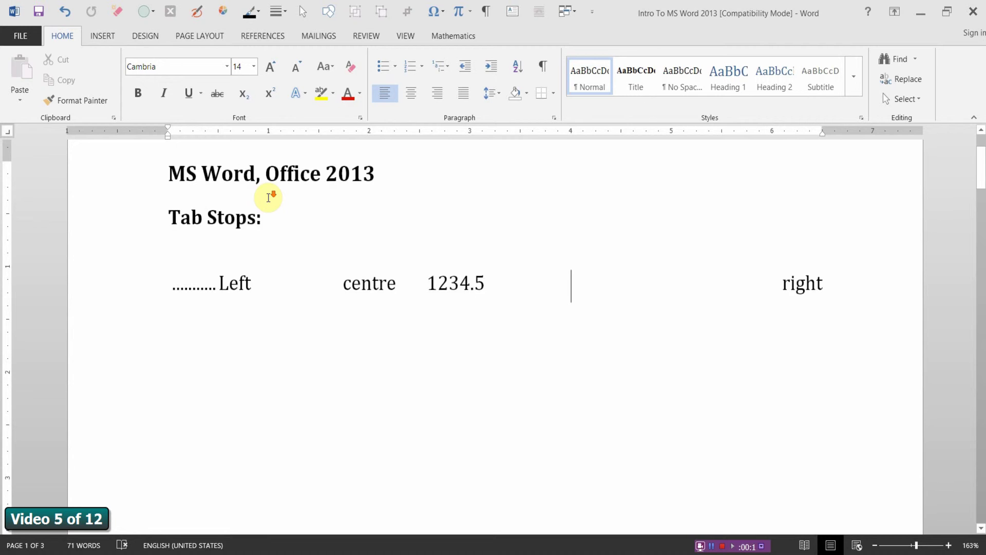
key("Tab")
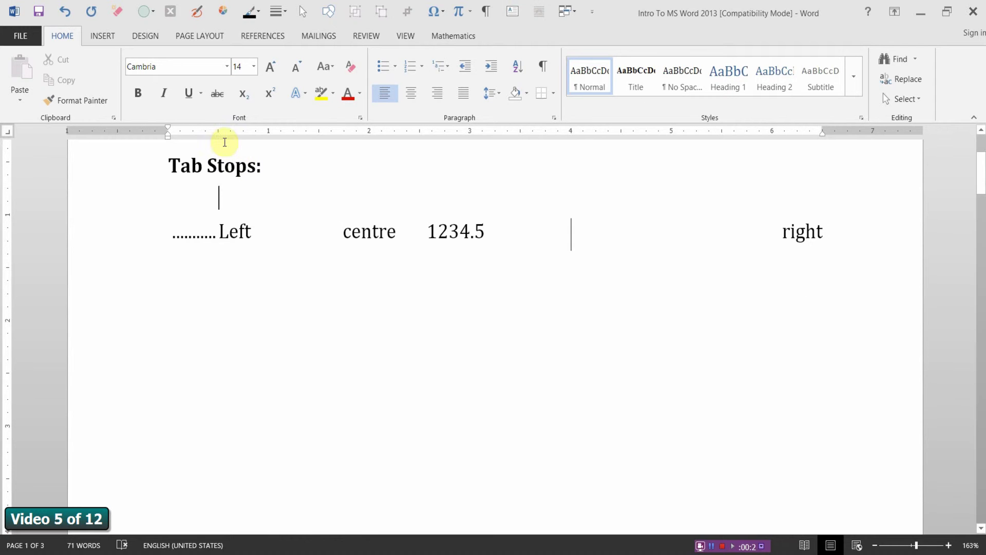
left_click_drag(267, 141, 420, 136)
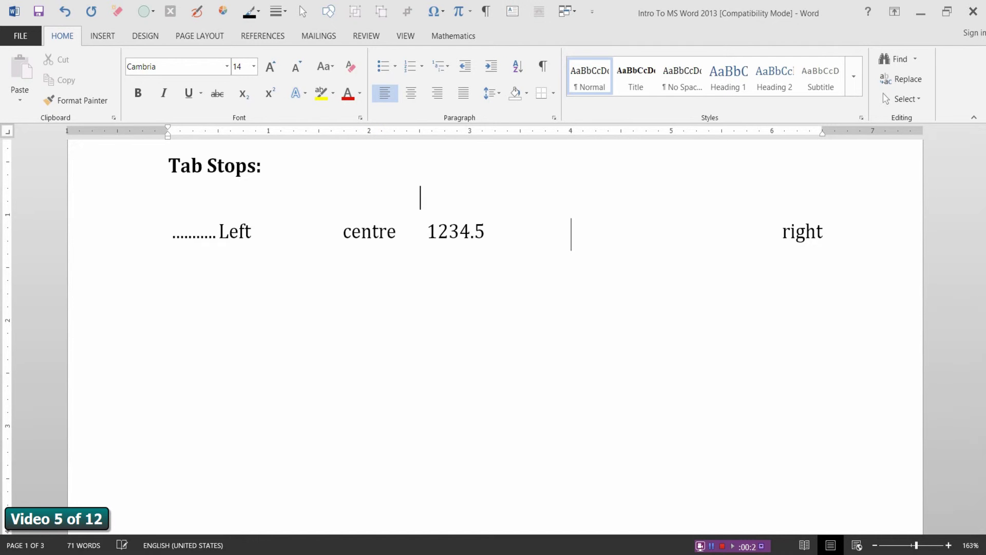
key("ctrl+z")
key("ctrl+z")
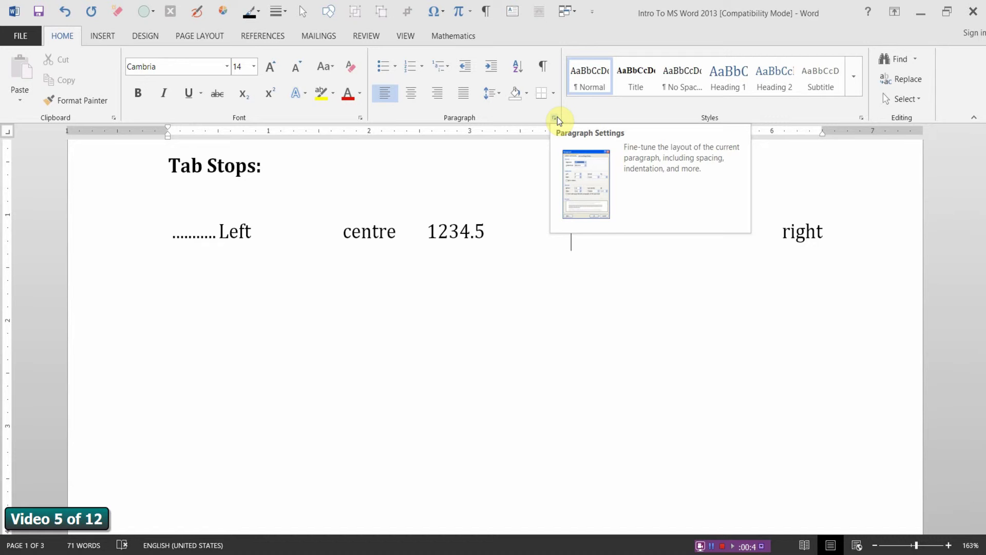
Add a left tab stop at 0.5" with dotted leader 2 on the blank line, and enter "left" at it
left_click(555, 120)
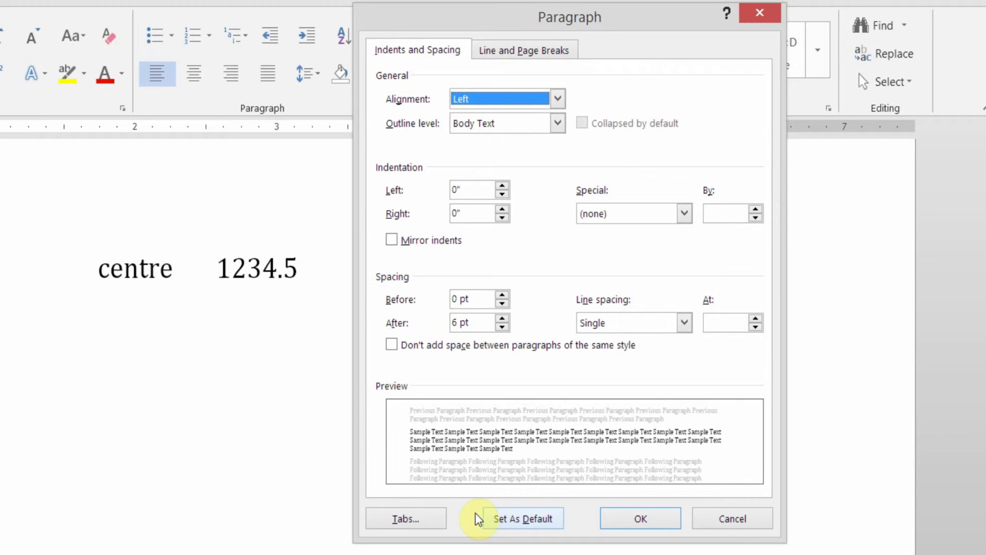
left_click(420, 520)
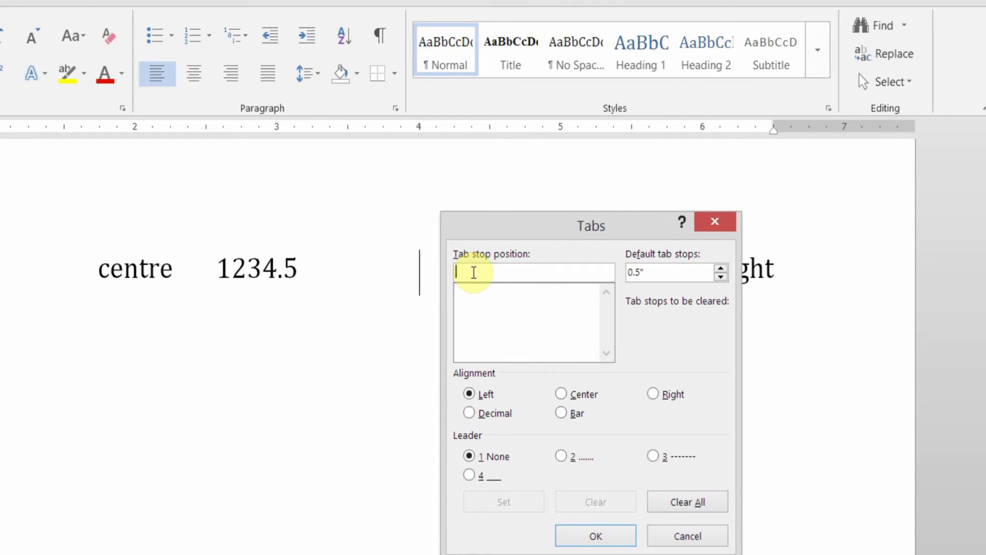
type(".")
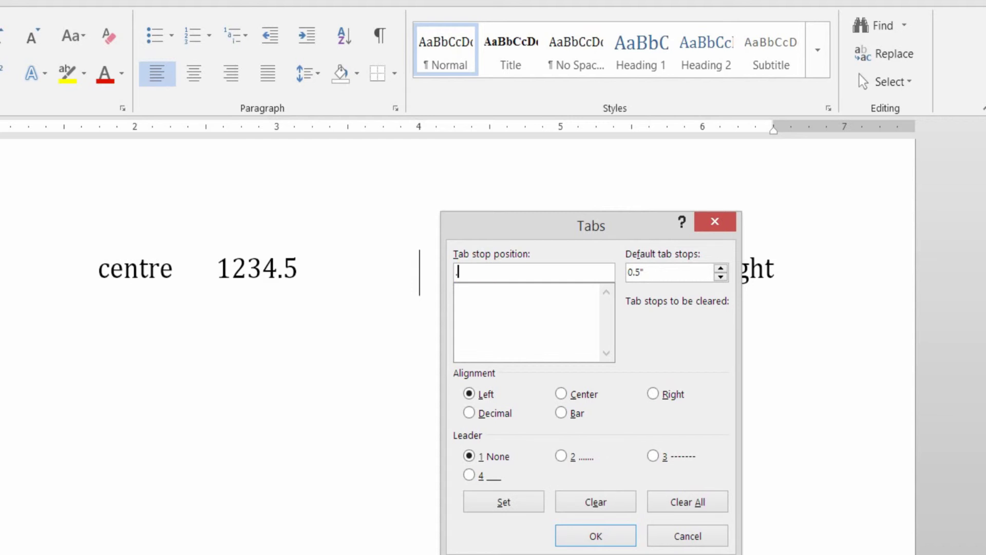
type("5")
left_click(562, 456)
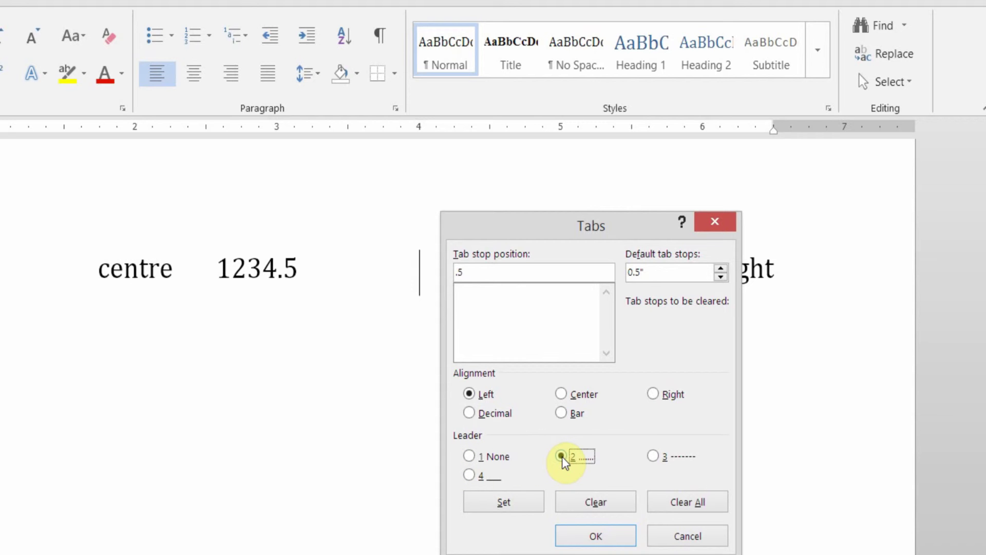
left_click(595, 537)
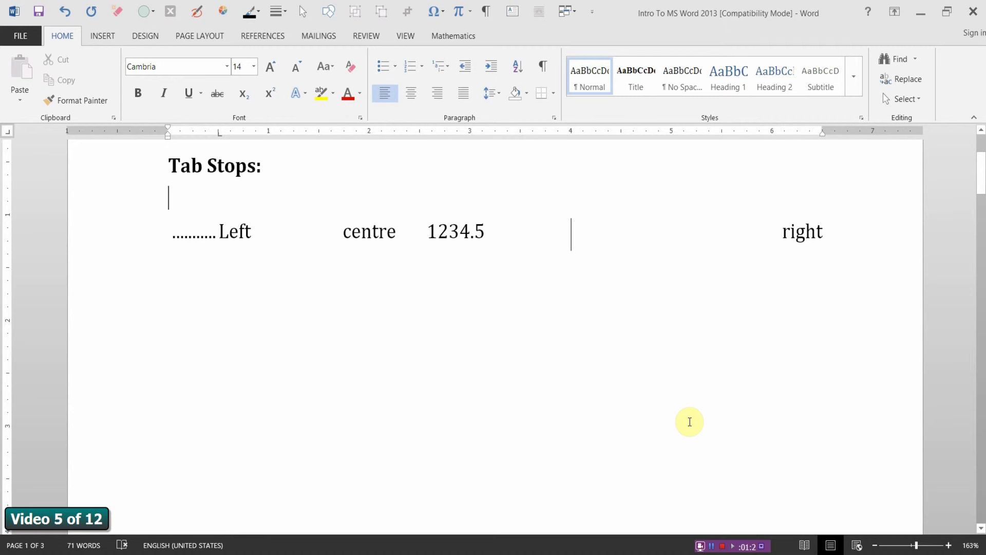
key("Tab")
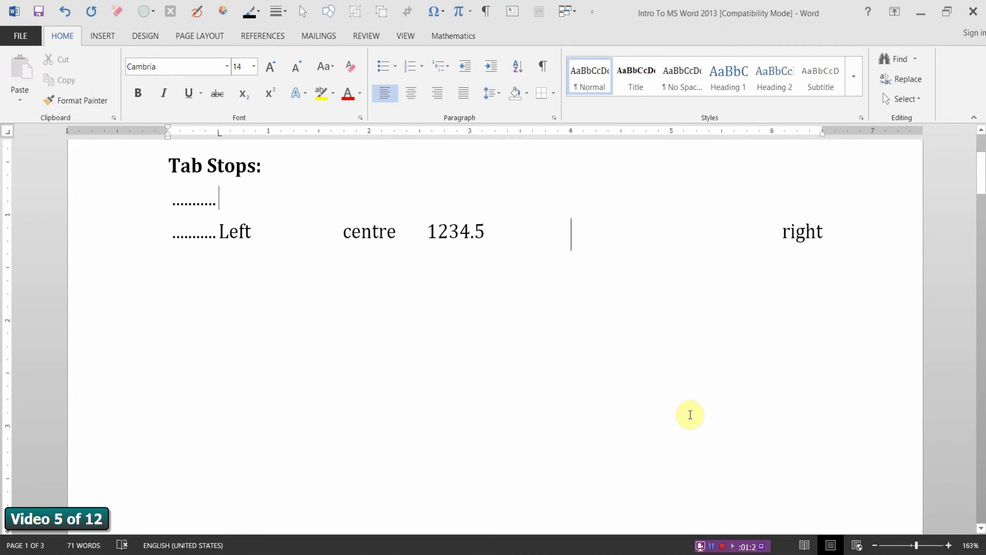
type("left")
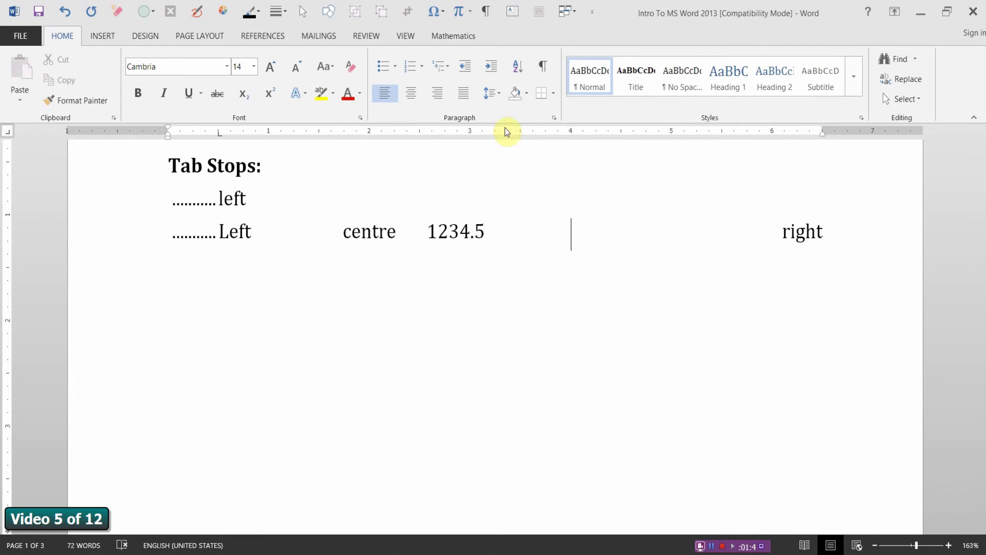
Add a center tab stop at 2" without a leader to the same line, and enter "centre" at it
left_click(553, 118)
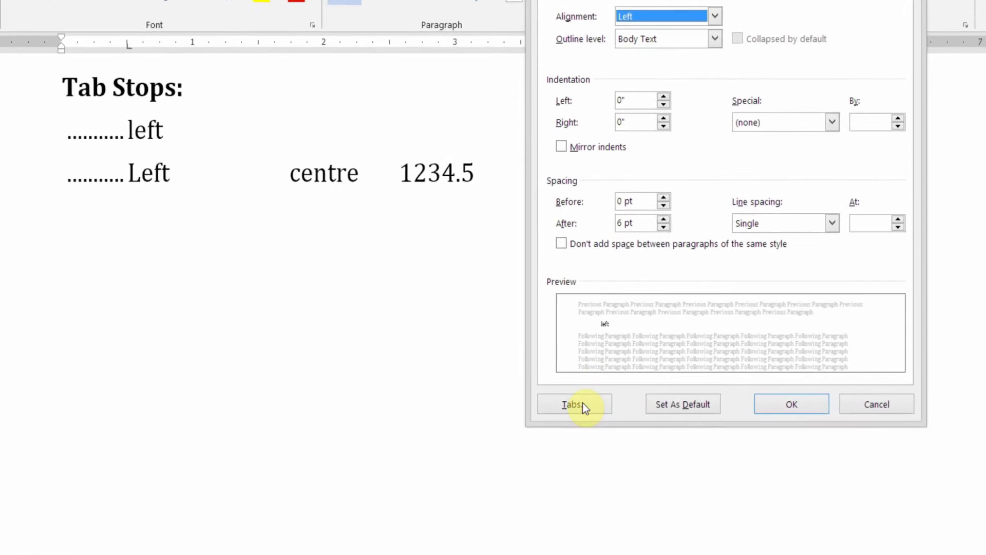
left_click(564, 408)
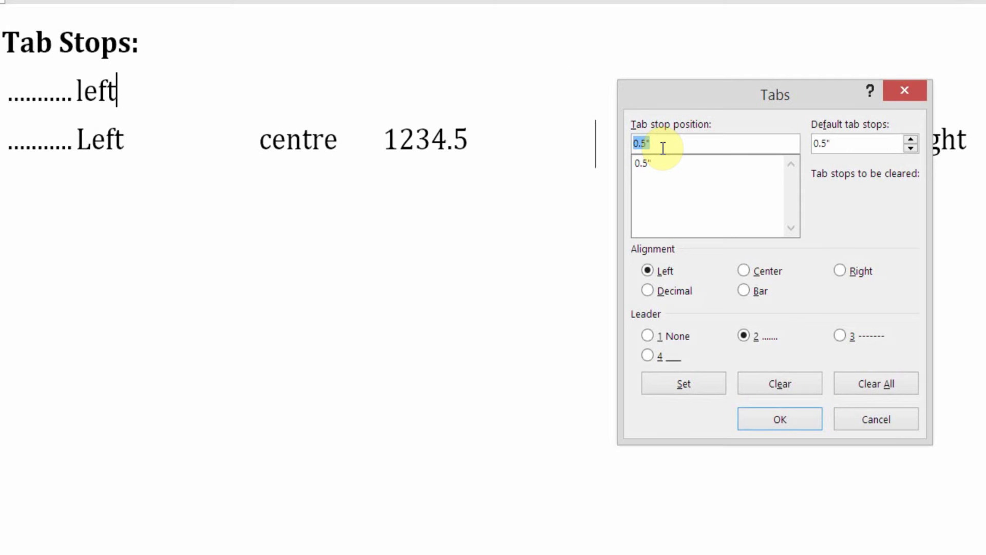
type("2")
left_click(745, 272)
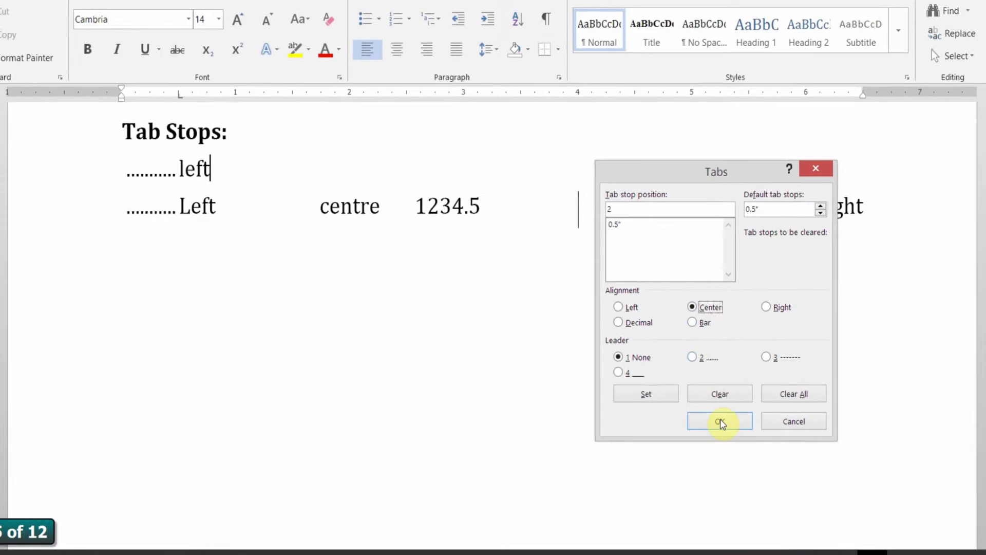
left_click(720, 421)
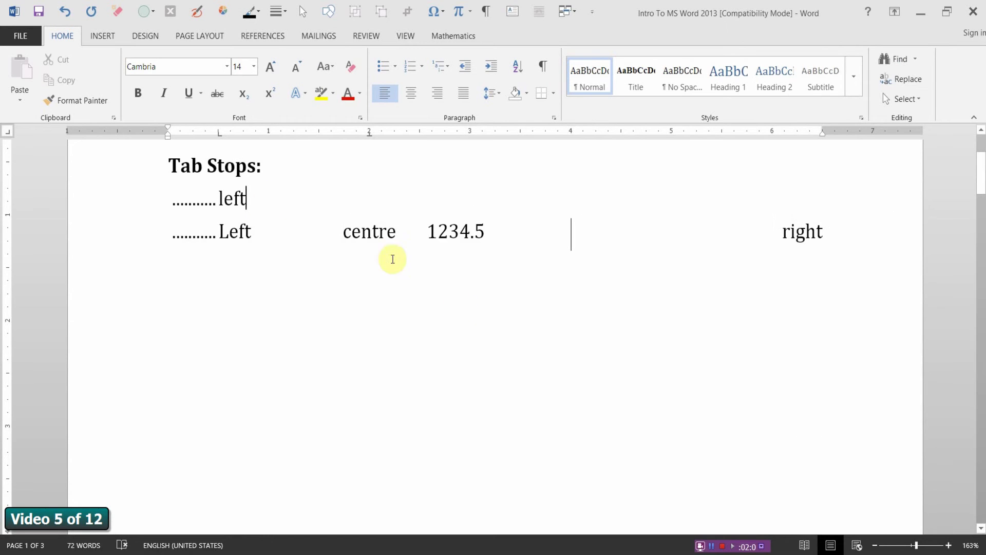
key("Tab")
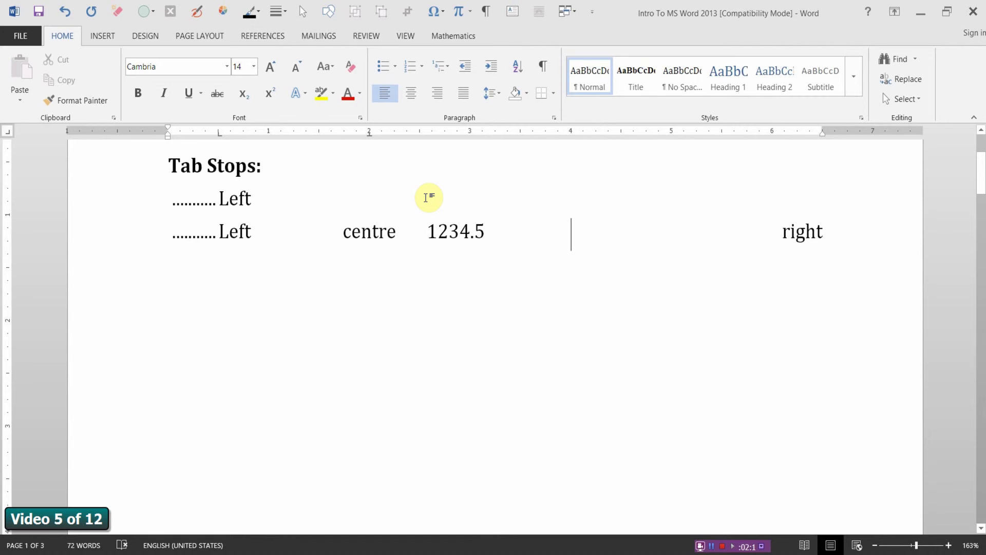
type("c")
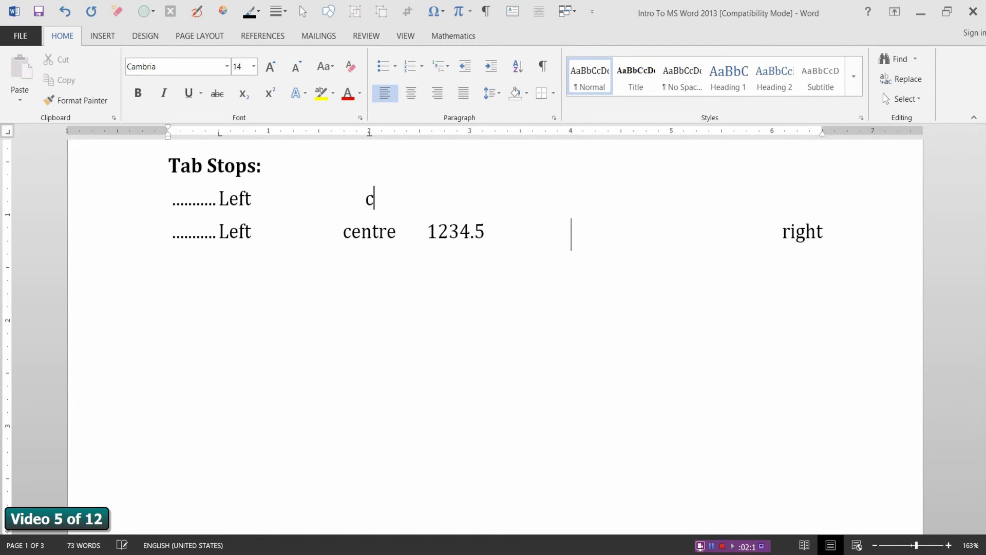
type("entre")
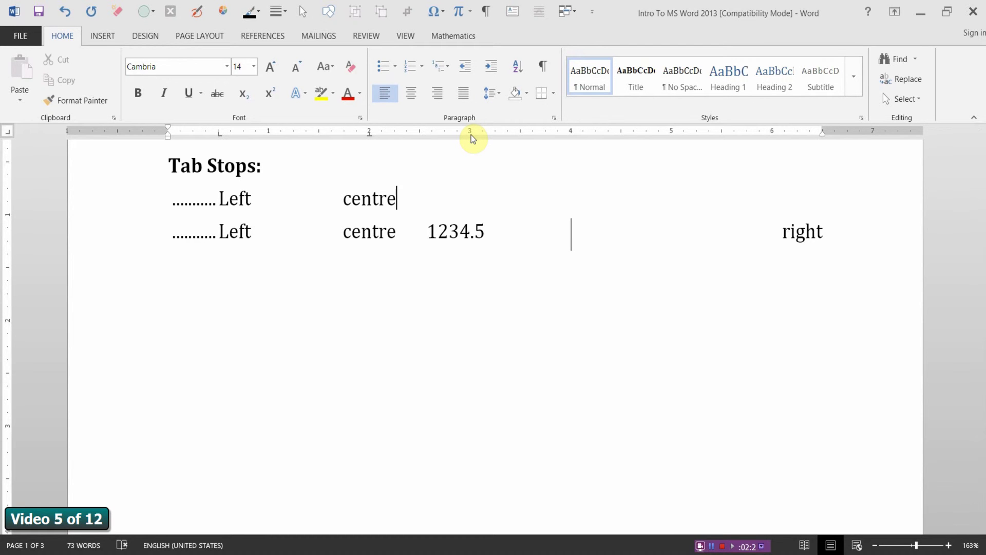
Add a decimal tab stop at 3" to the same line, and enter 1234.5 at it
left_click(554, 118)
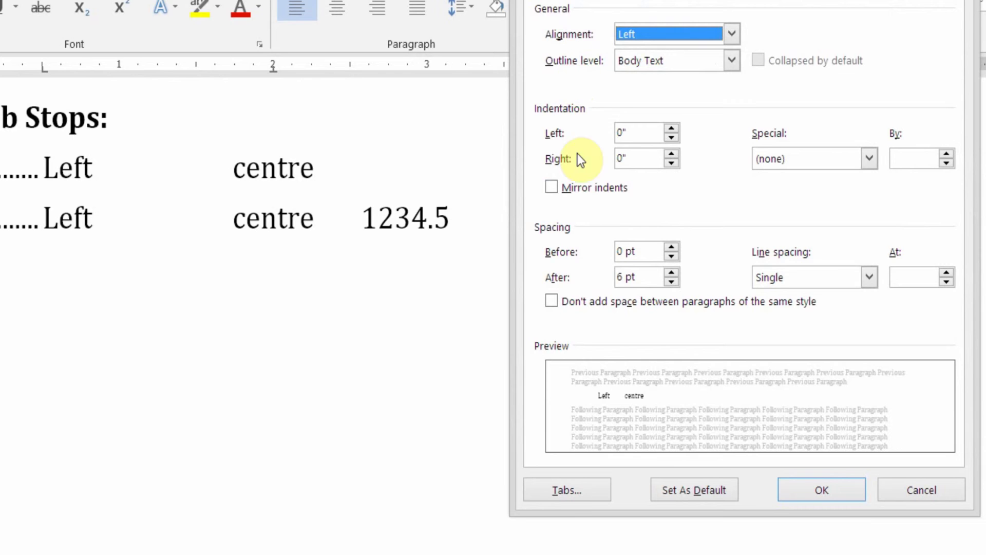
left_click(581, 488)
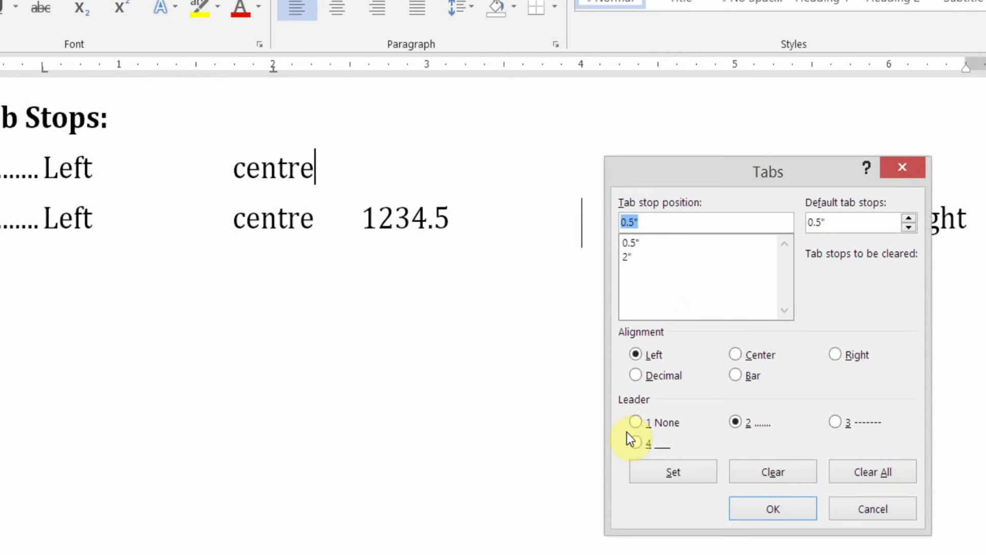
type("3")
left_click(634, 372)
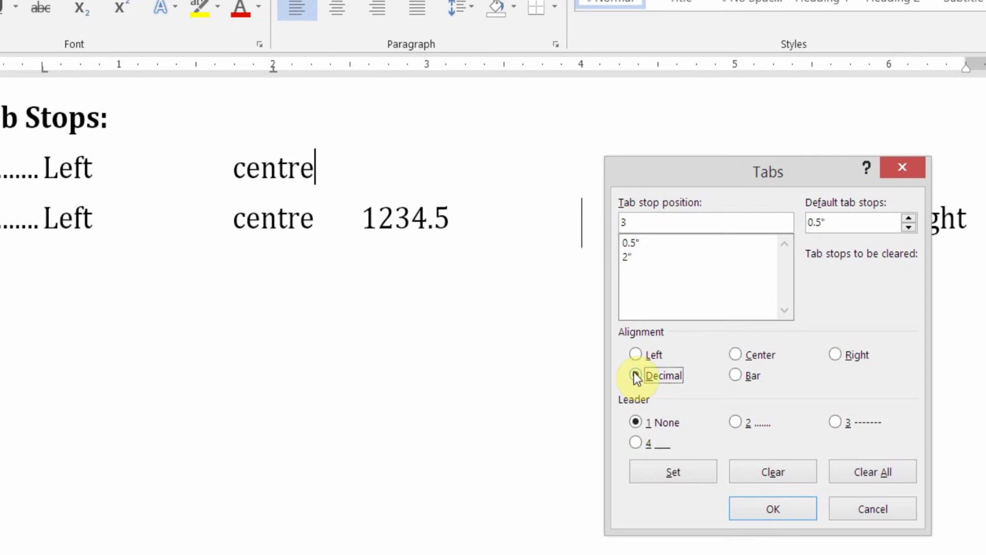
left_click(772, 515)
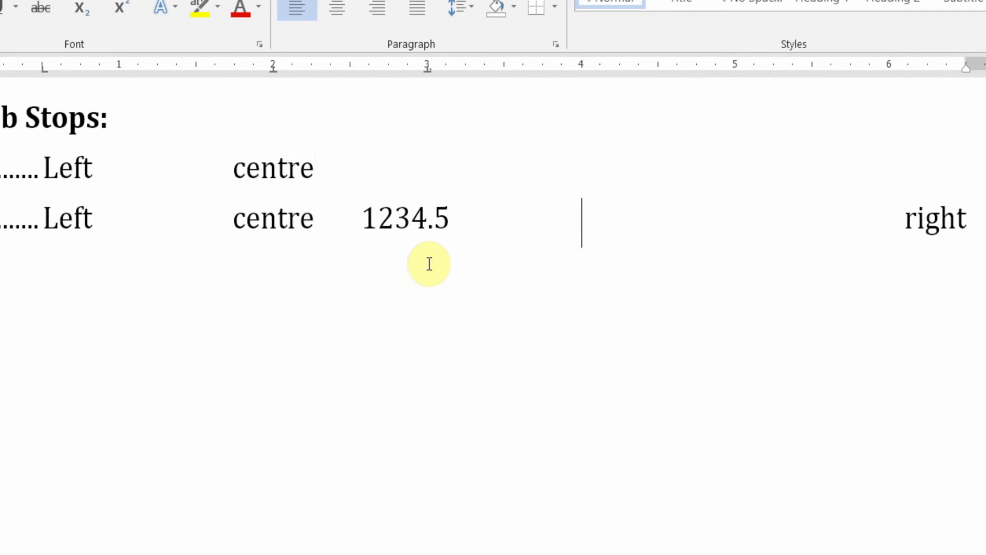
key("Tab")
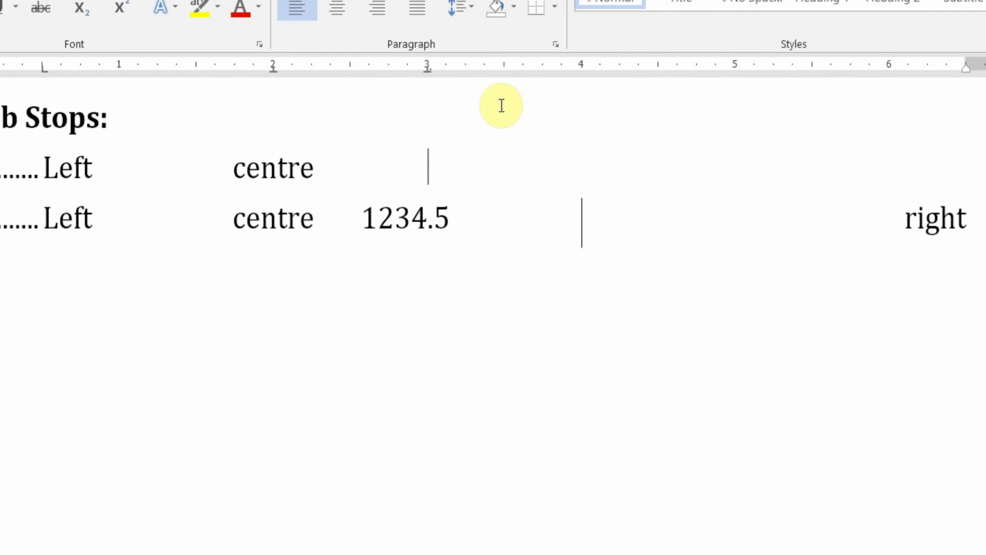
type("1234")
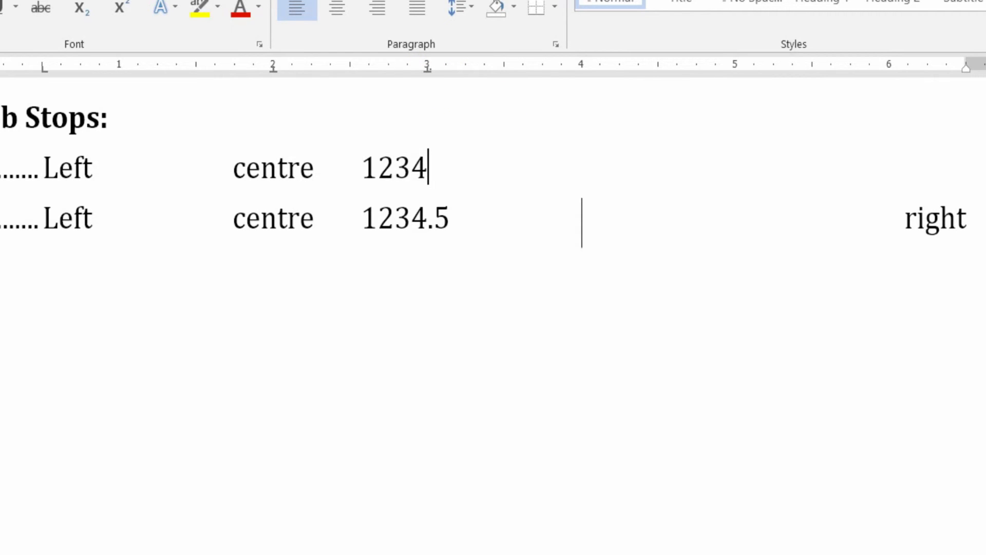
type(".5")
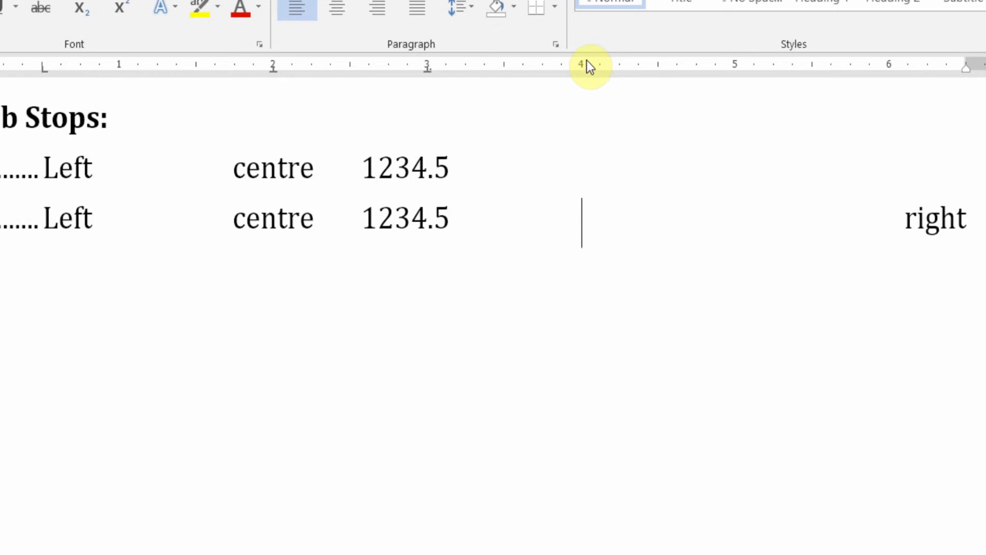
Add a bar tab at 4" to the same line
left_click(557, 44)
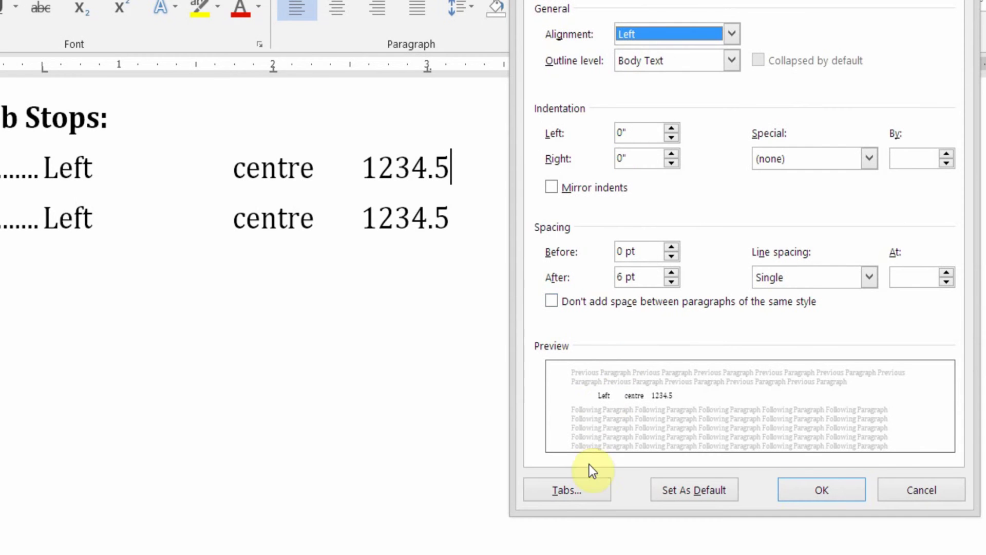
left_click(588, 489)
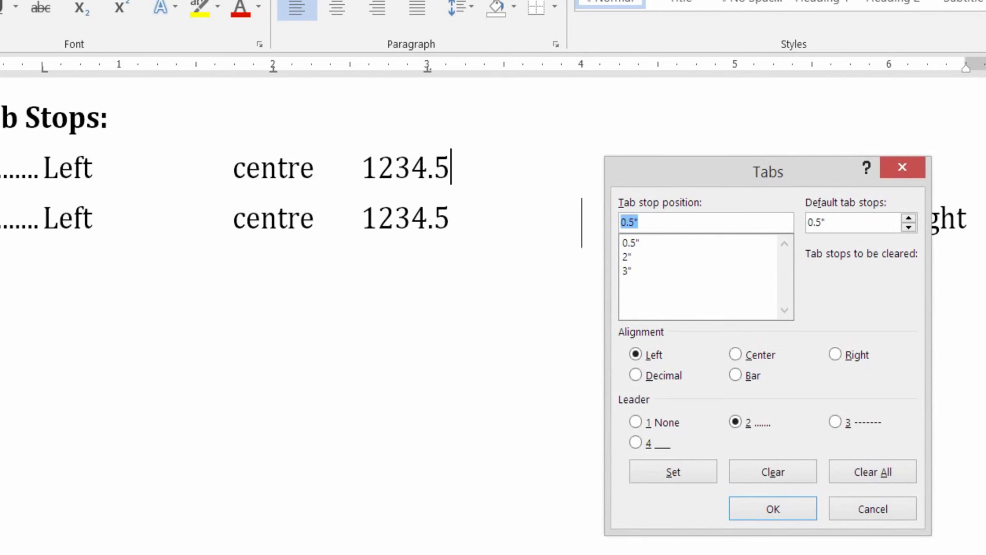
type("4")
left_click(736, 376)
left_click(763, 504)
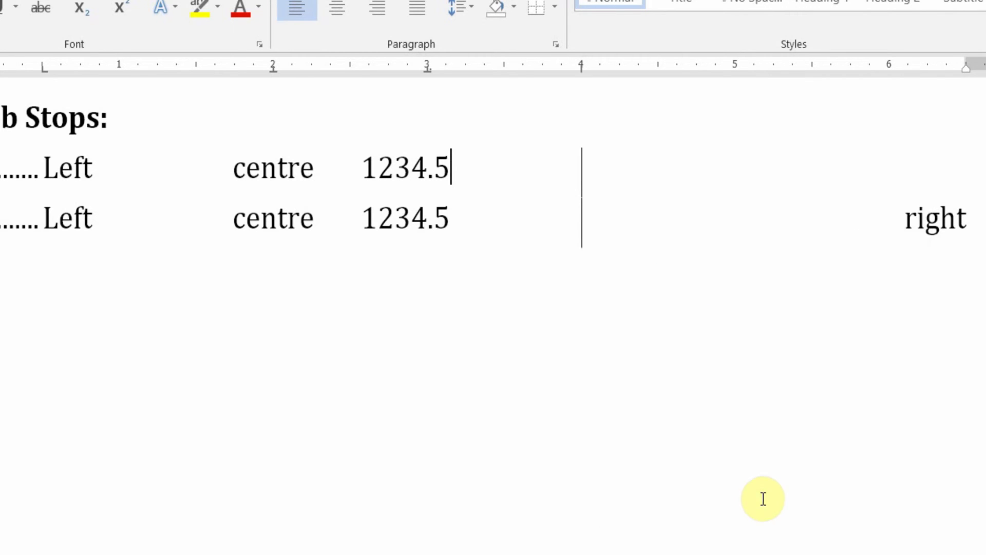
Add a right tab stop at 6.5" without a leader to the same line, and enter "right" at it
key("Tab")
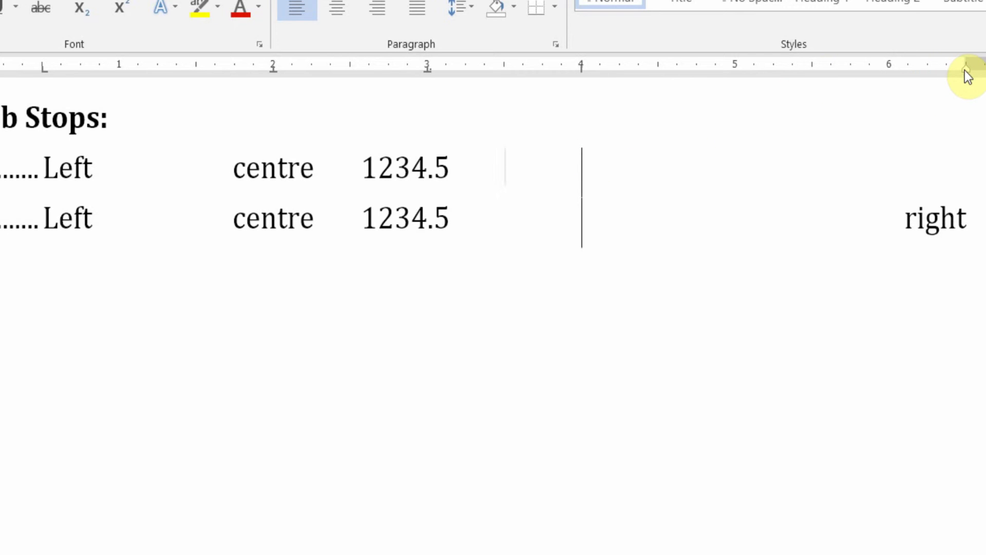
left_click(557, 42)
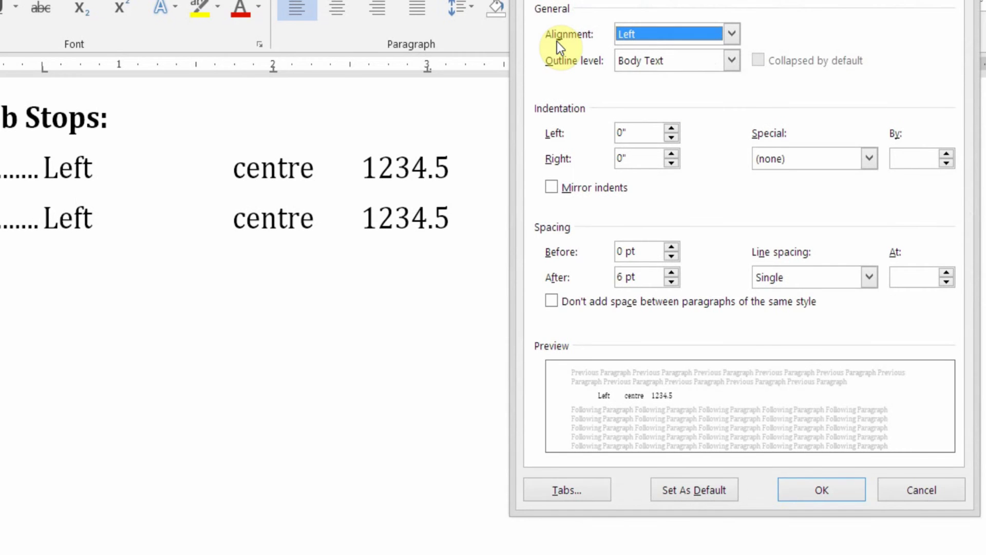
left_click(599, 481)
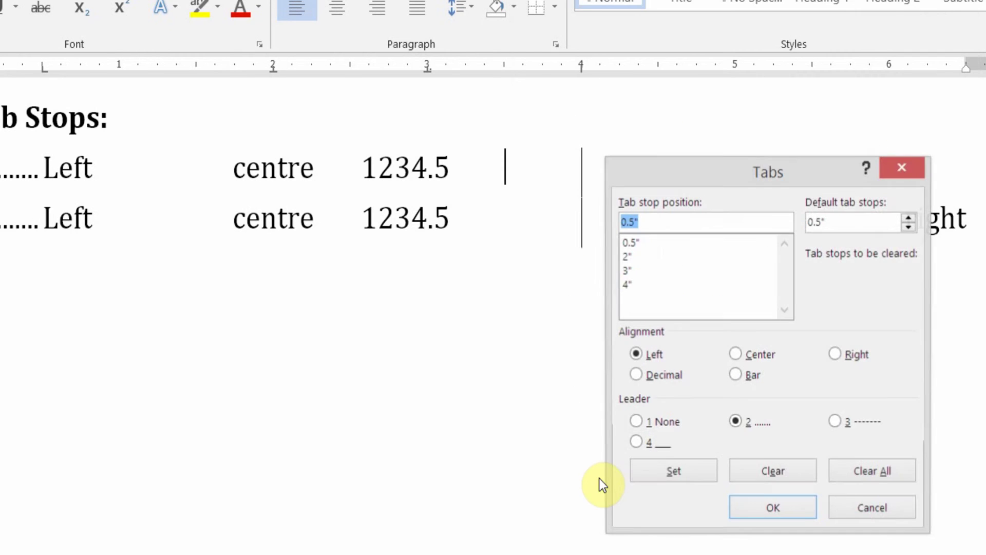
type("6.")
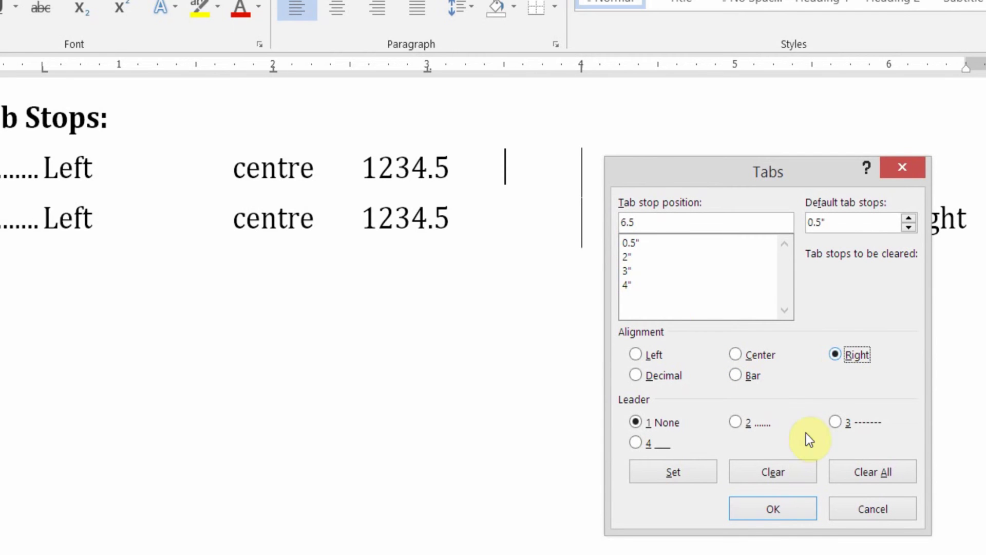
left_click(771, 522)
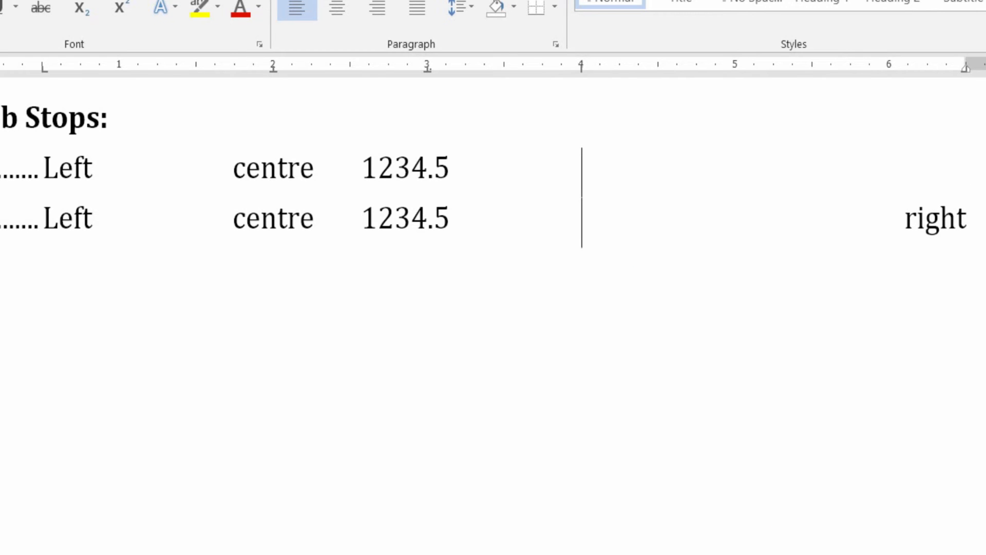
type("right")
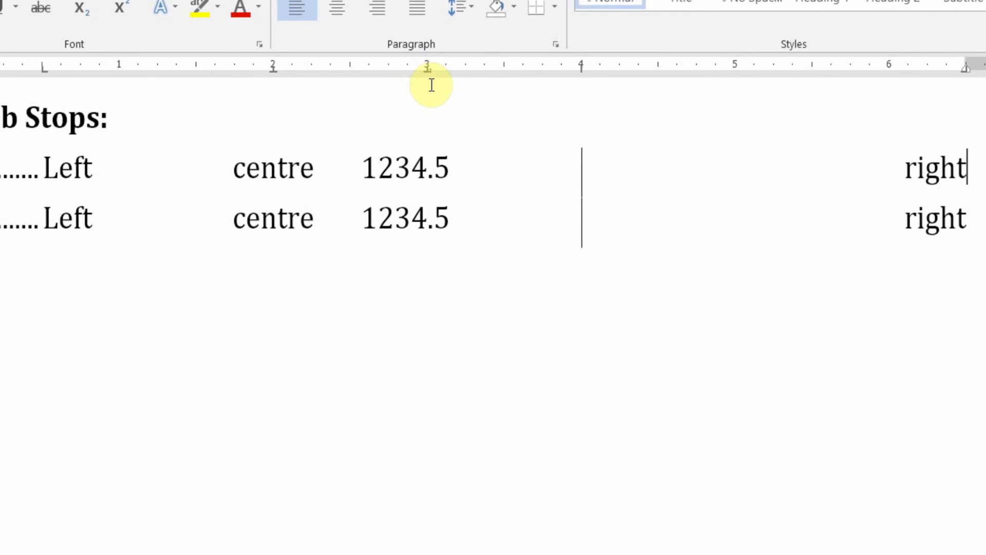
Remove the decimal tab stop at 3" from the first line of tabbed text
left_click_drag(426, 65, 466, 103)
left_click(466, 69)
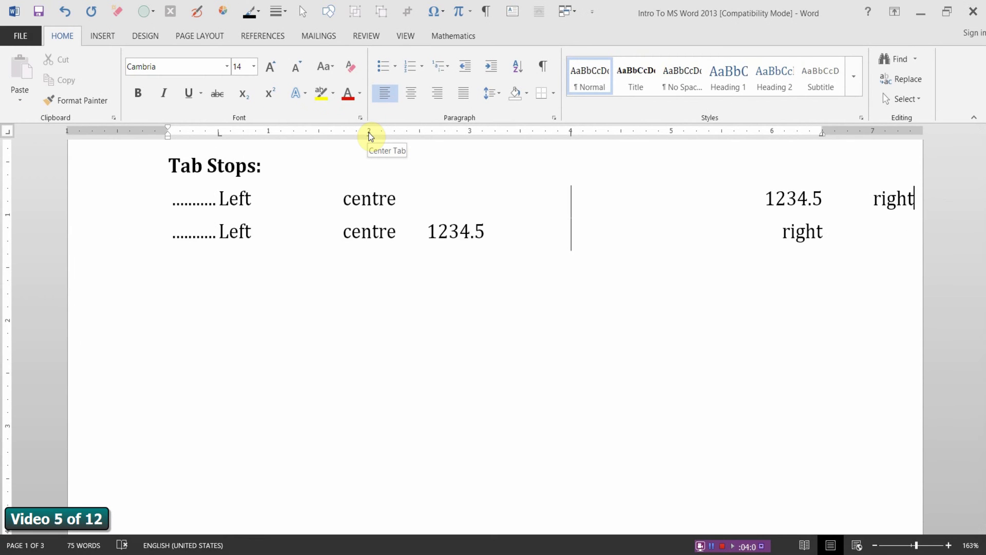
Try to remove the center tab stop at 2" from the first line of tabbed text, and undo the change
left_click_drag(370, 136, 374, 137)
key("ctrl+z")
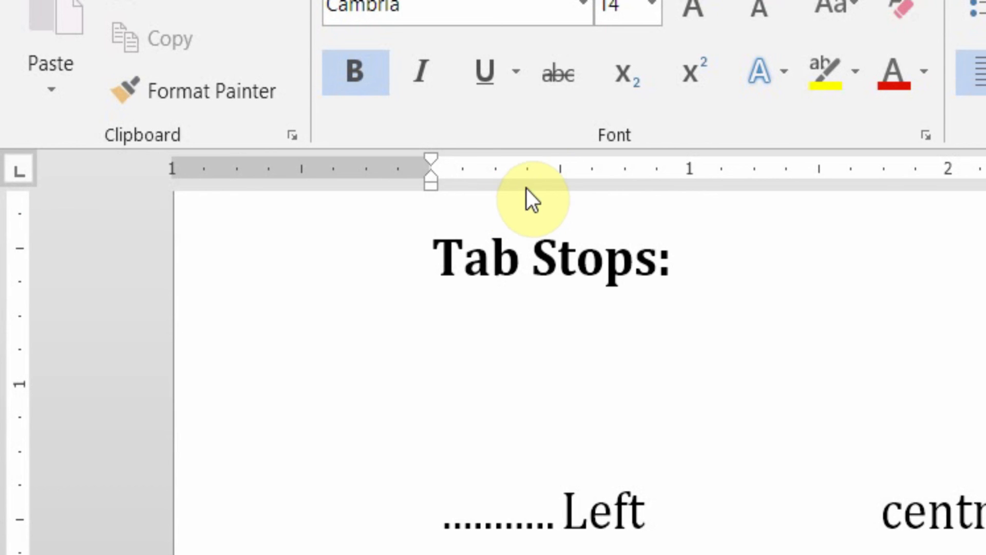
Set a left tab stop at 0.5" and a center tab stop at 2" on the blank line below the Tab Stops heading
left_click(565, 171)
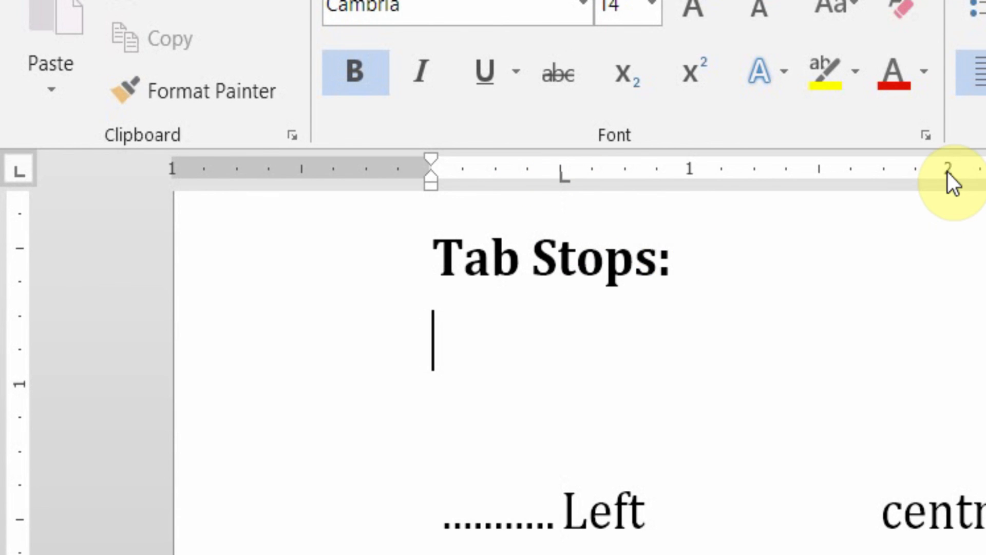
left_click(21, 175)
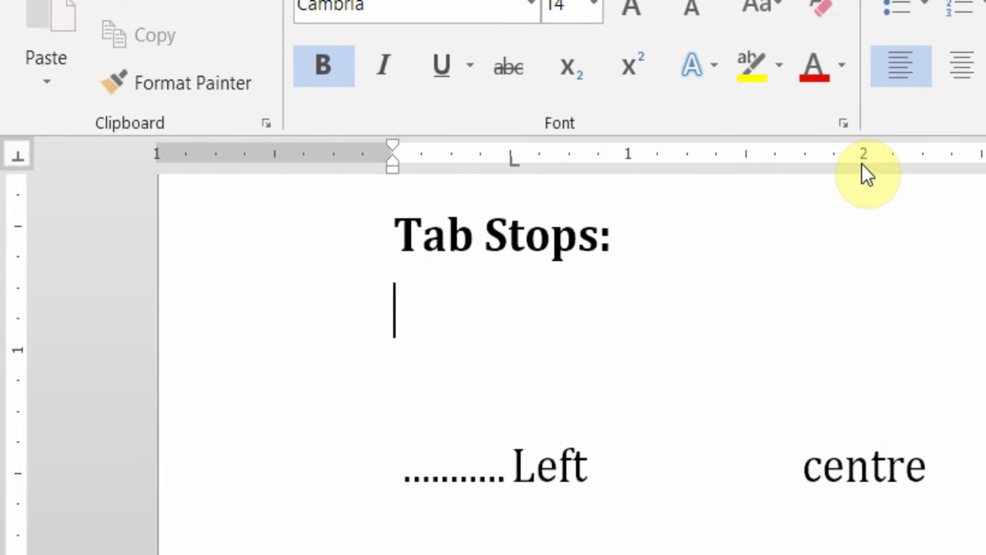
left_click(948, 175)
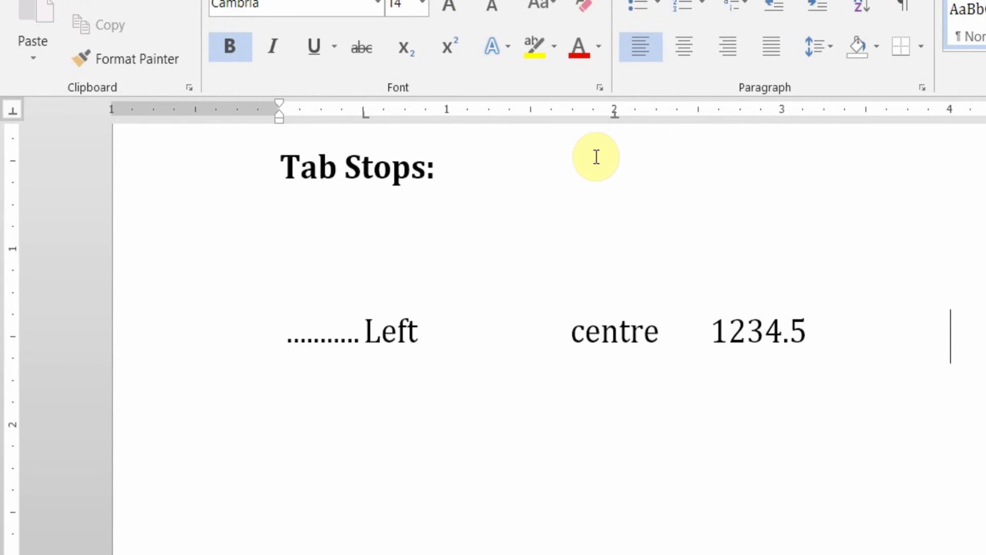
Add a decimal tab stop at 3" and a bar tab at 4" to the blank line below the heading
left_click(12, 110)
left_click(13, 110)
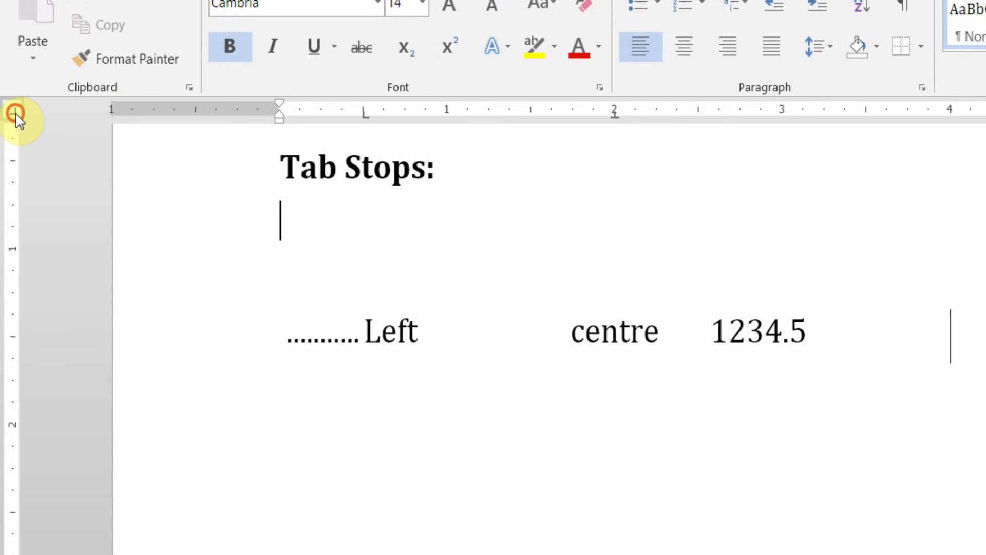
left_click(782, 113)
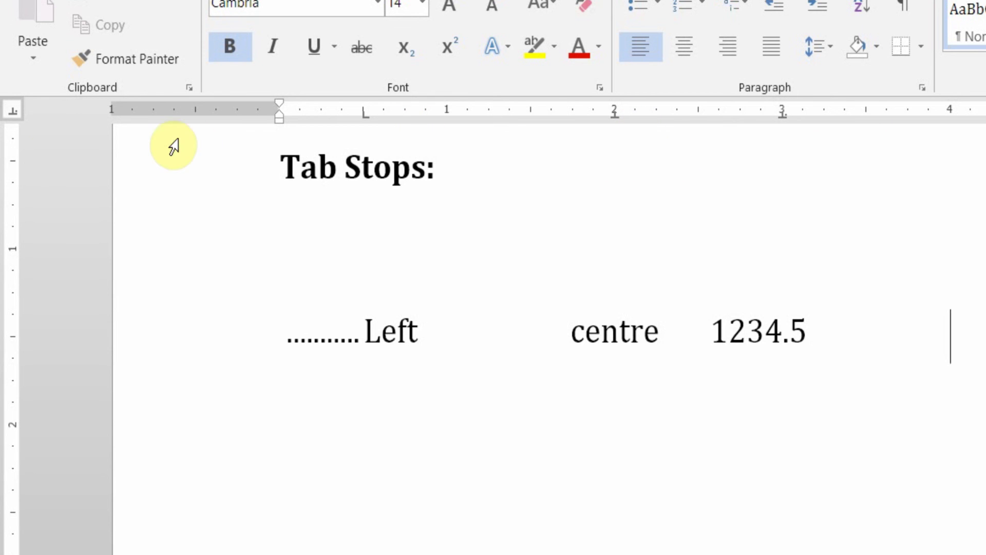
left_click(12, 110)
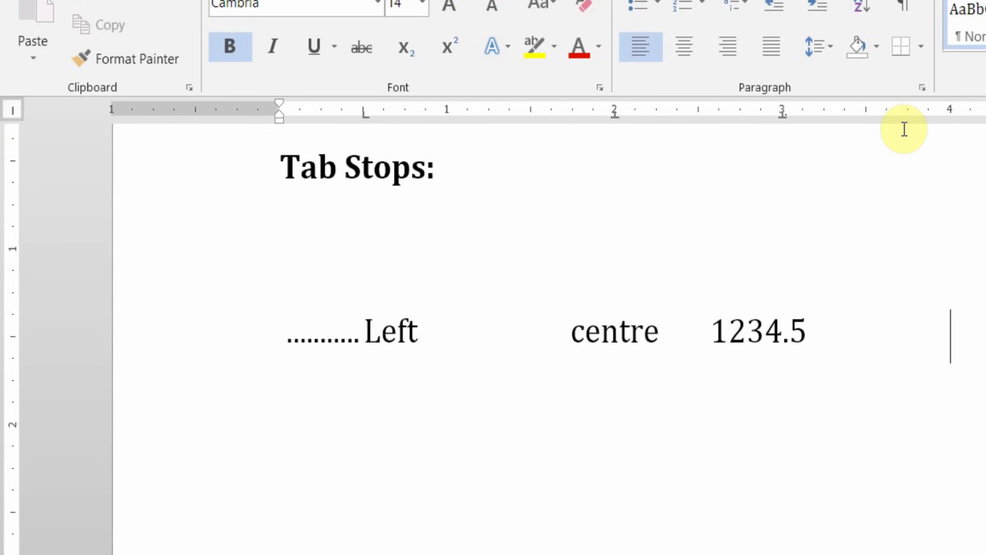
left_click(950, 114)
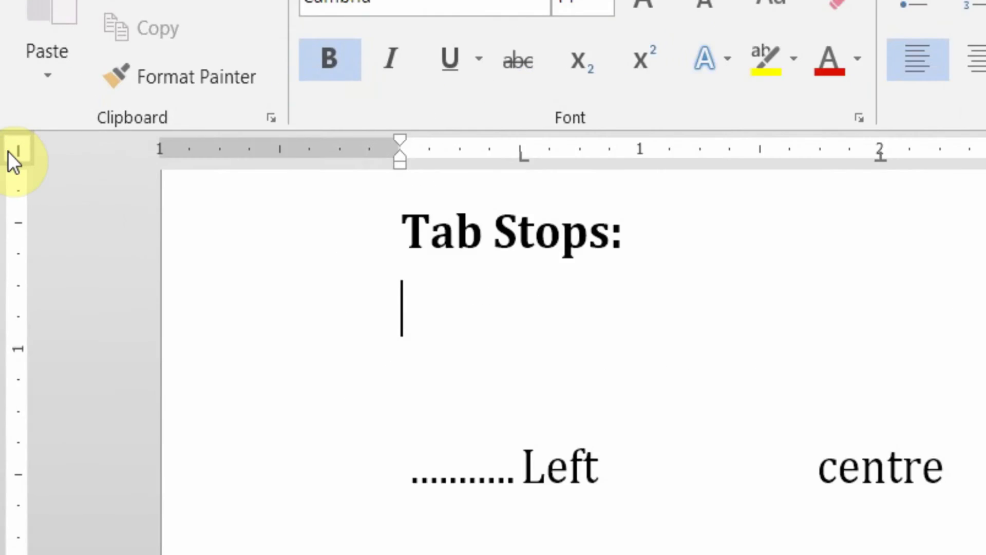
Add a right tab stop to the blank line below the heading and align it with the right margin at 6.5"
left_click(8, 152)
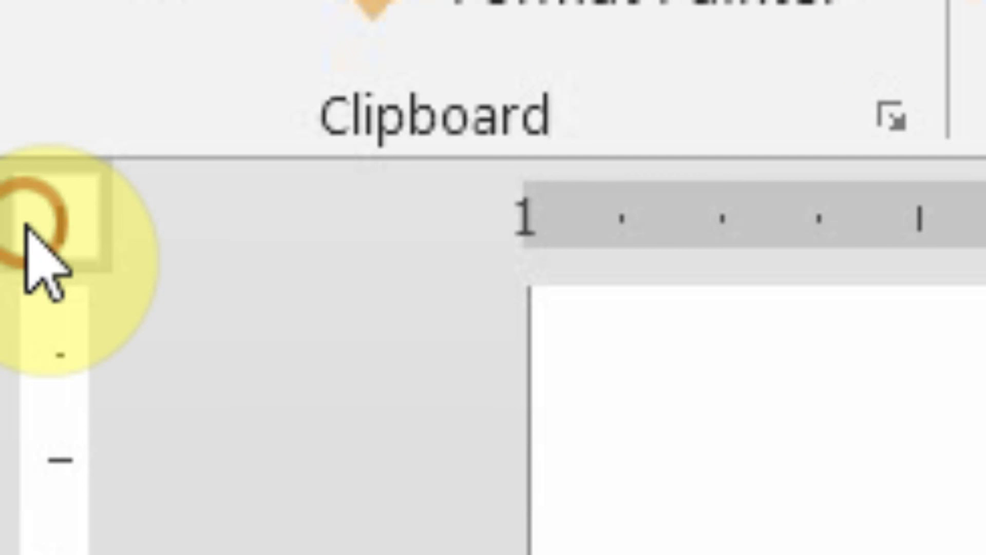
left_click(18, 154)
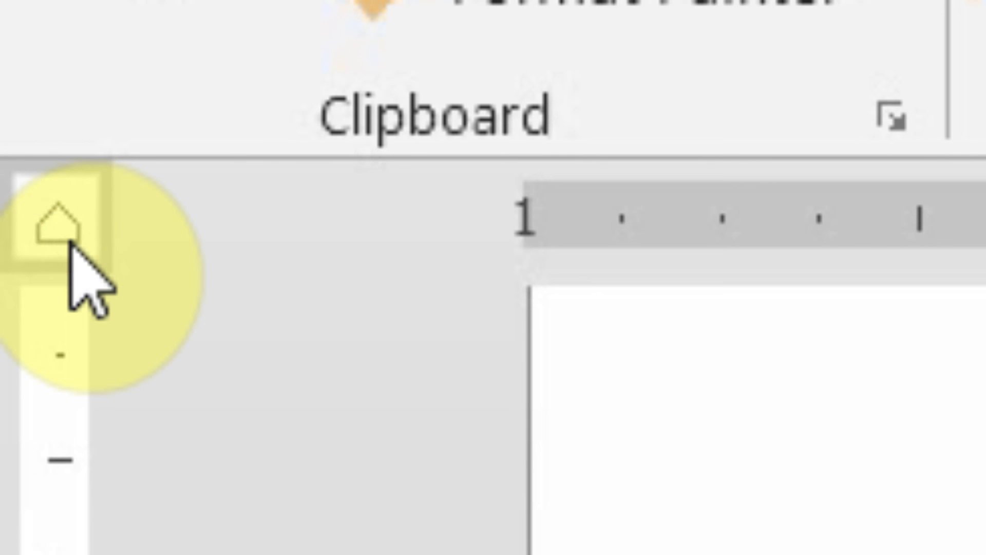
left_click(70, 242)
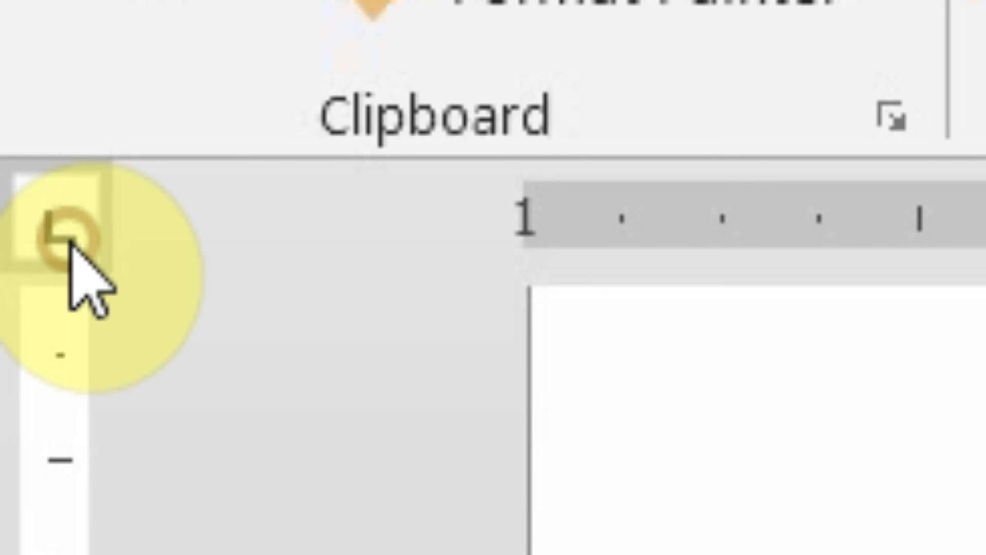
left_click(71, 242)
left_click(71, 242)
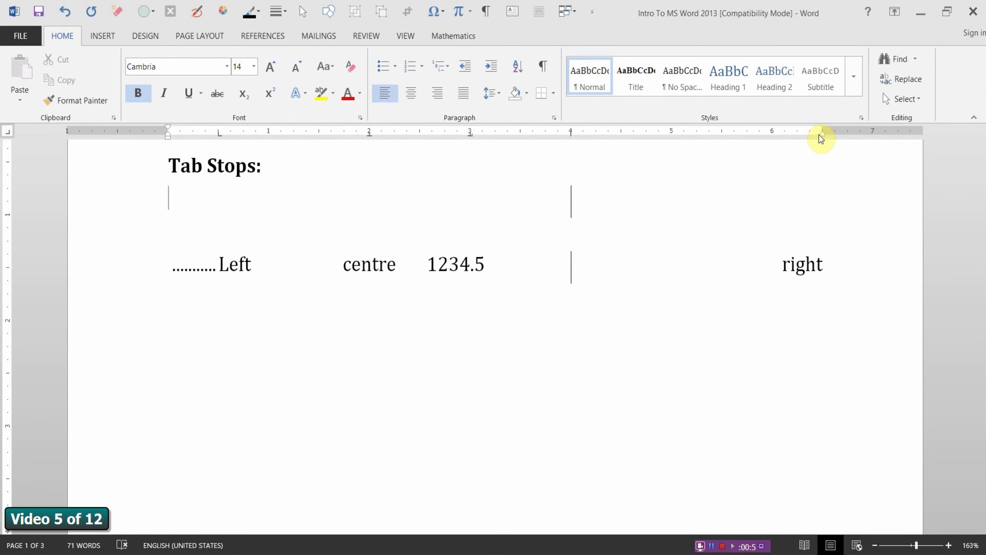
left_click(818, 133)
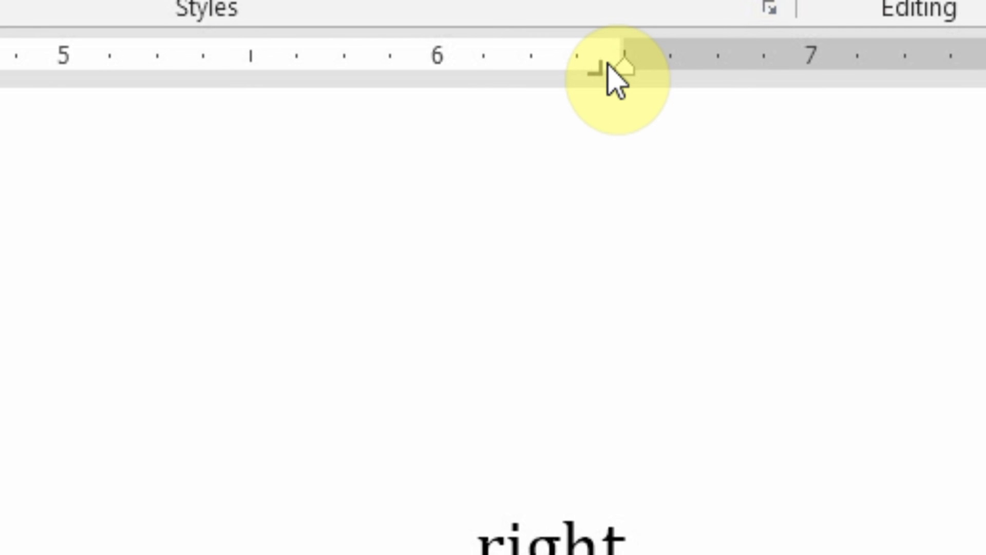
left_click_drag(599, 67, 627, 84)
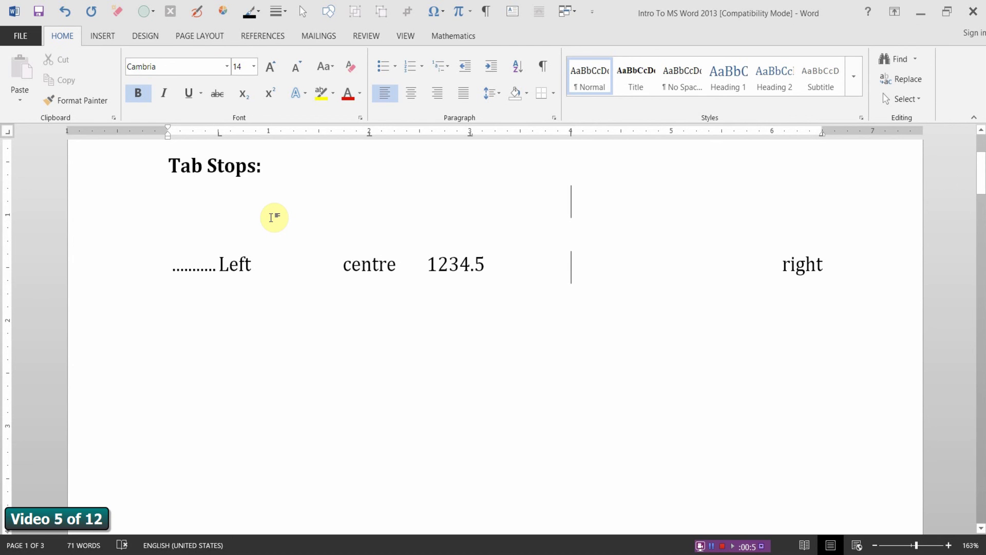
Enter Left, centre, 1234.5 and right at the successive tab stops of the line below the heading, and start a new line
left_click(275, 217)
key("Tab")
type("lef")
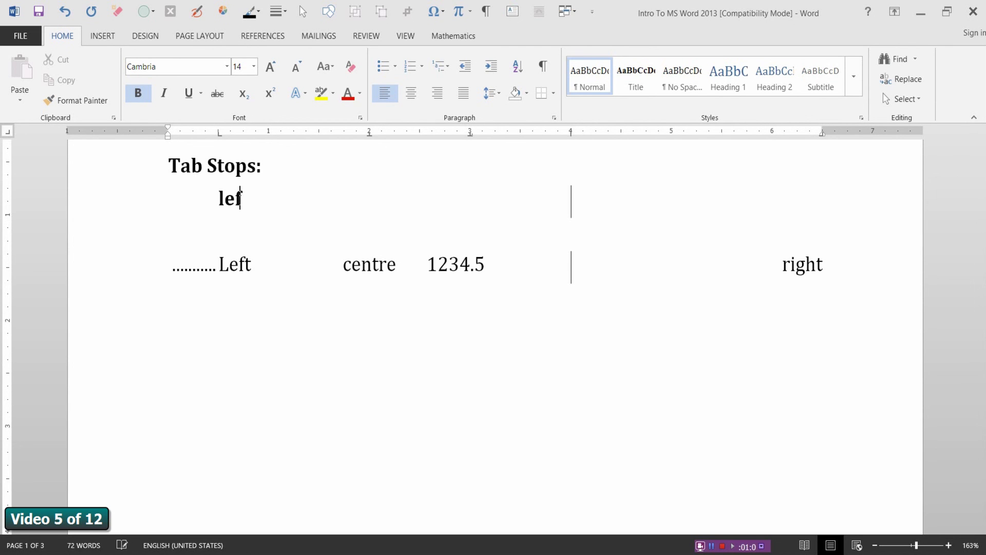
type("t")
key("Tab")
type("centre")
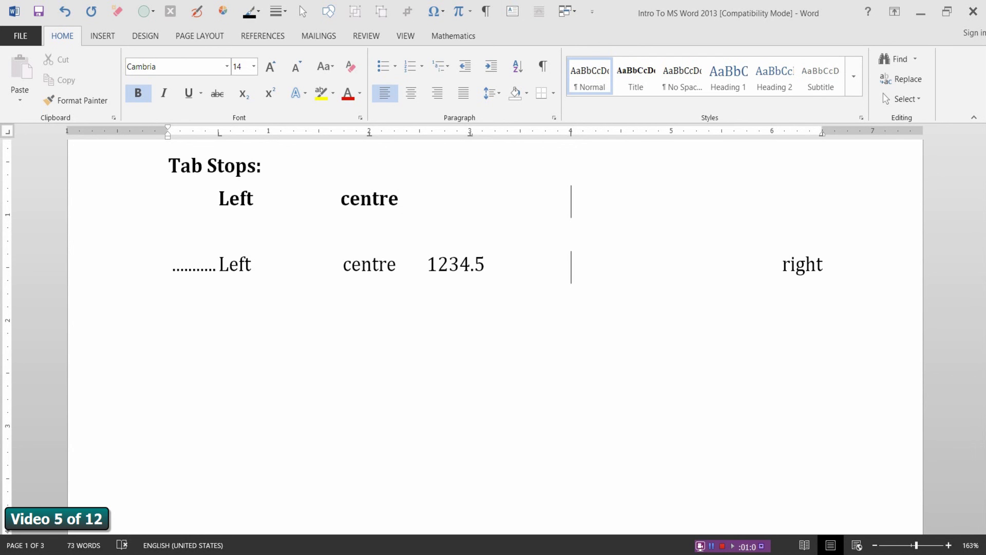
key("Tab")
type("1234.5")
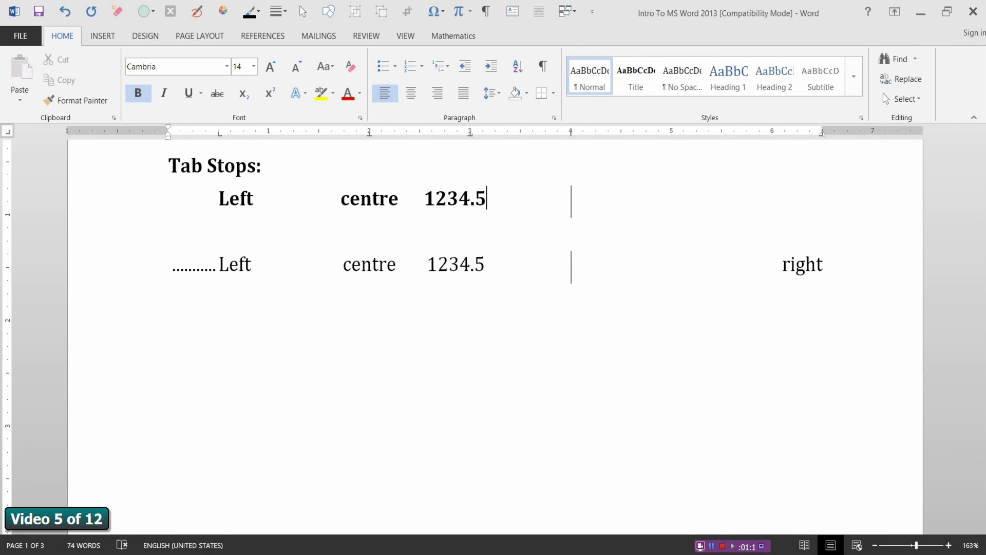
key("Tab")
type("right")
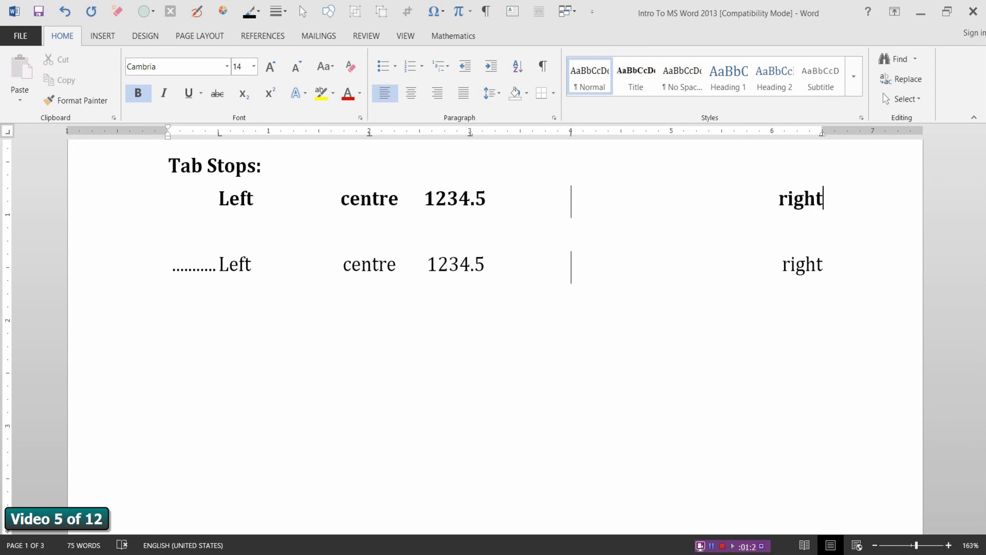
key("Return")
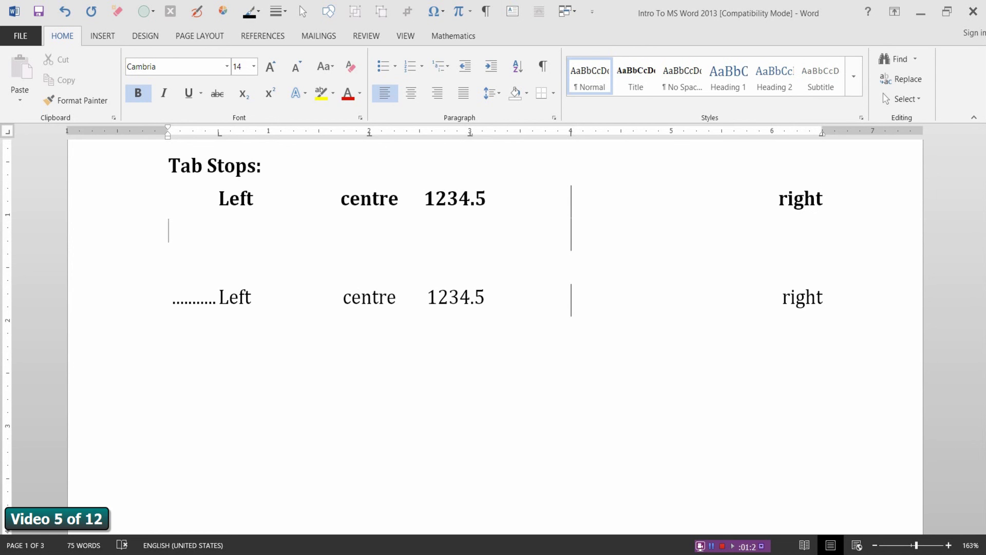